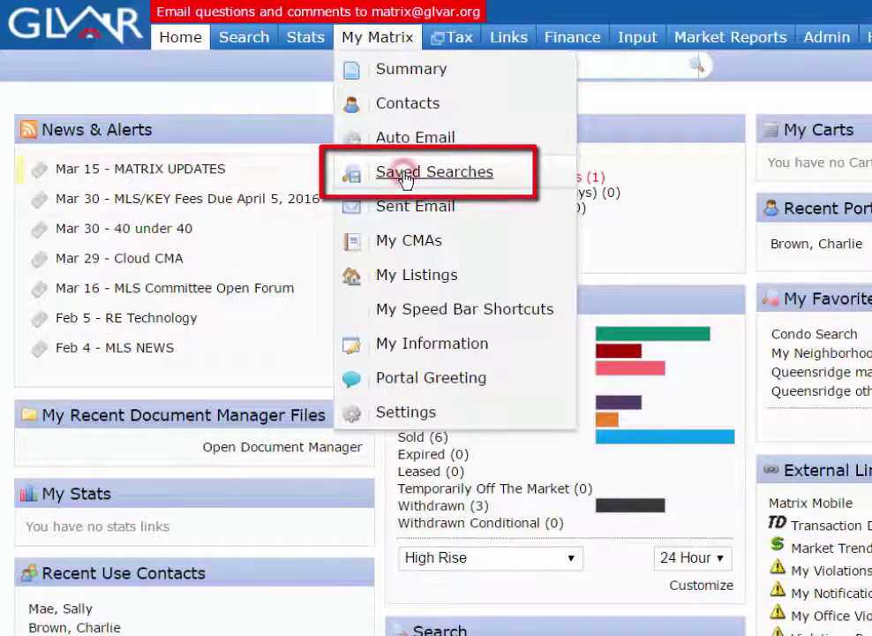
Open Saved Searches from My Matrix to list all 18 searches, including the imported ones
left_click(404, 177)
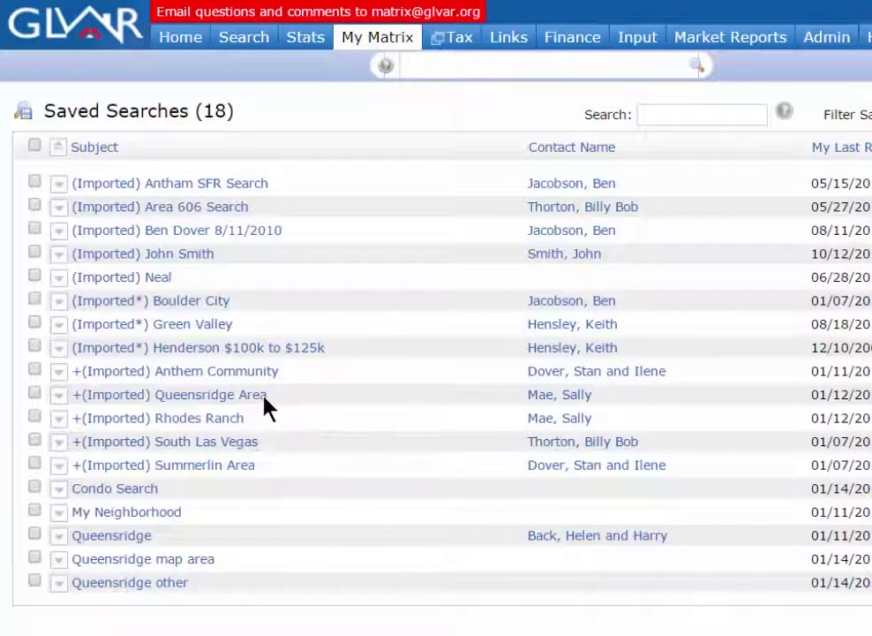
Convert the imported Queensridge Area saved search into an auto email from its Settings
left_click(160, 399)
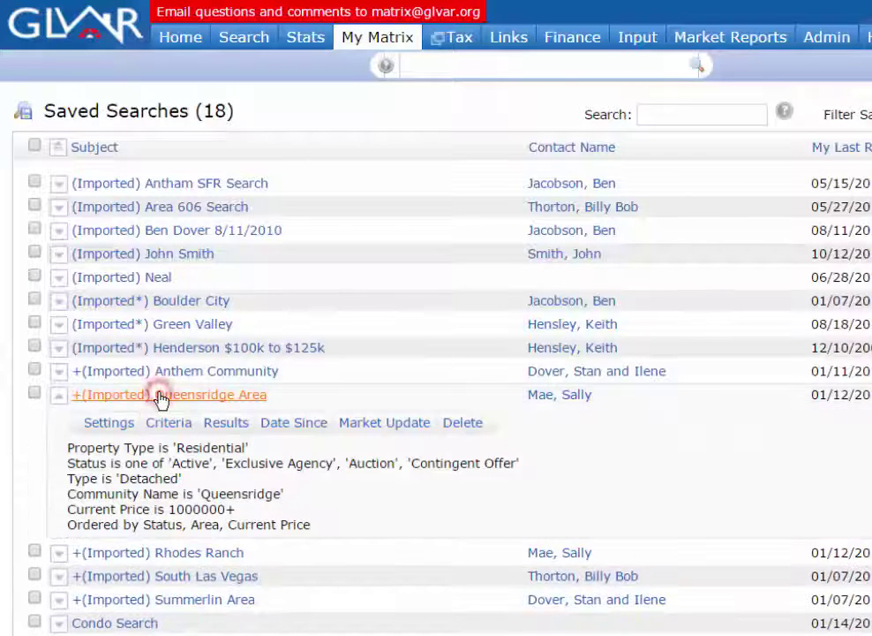
left_click(106, 426)
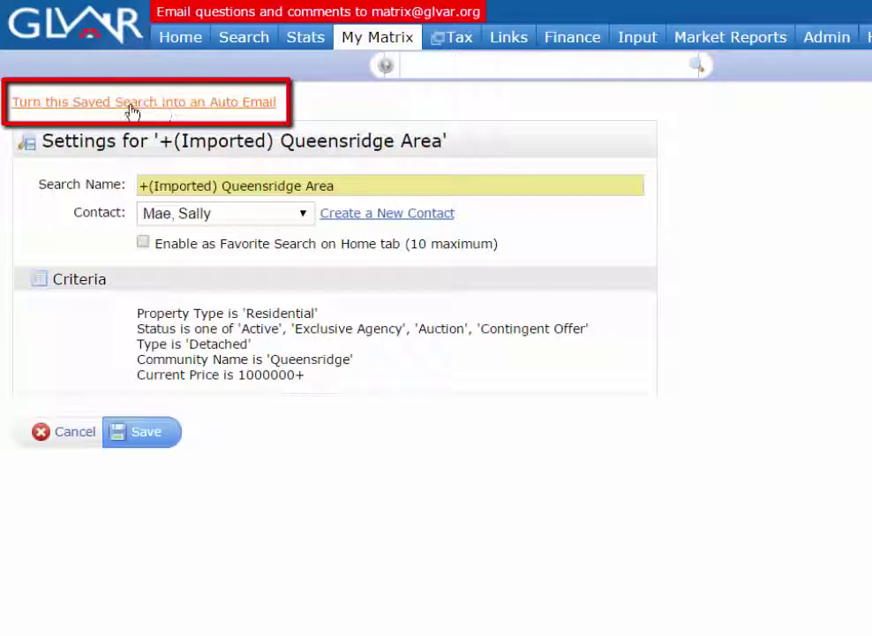
left_click(218, 106)
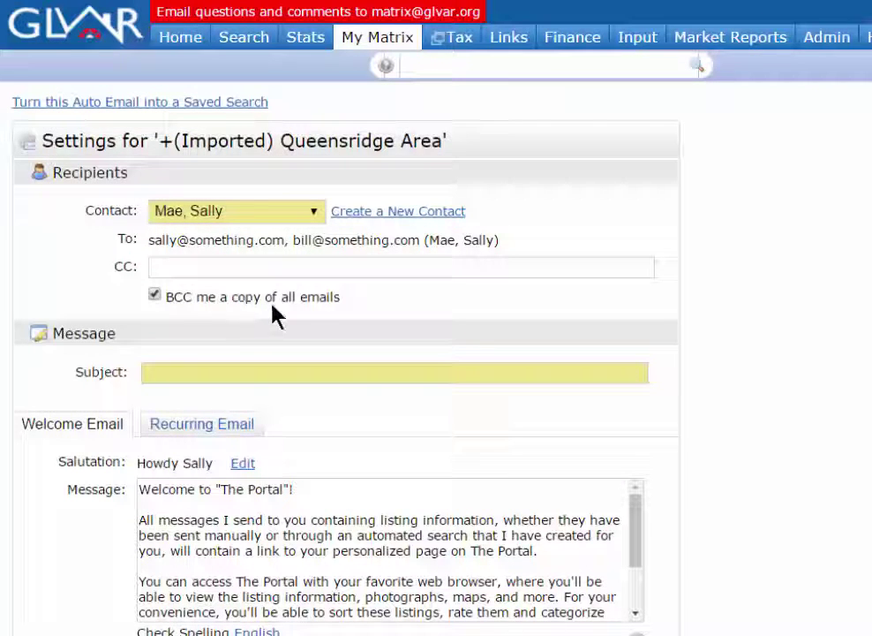
Set the auto email subject to 'Queensridge Area' and save it on its daily morning schedule
left_click(173, 370)
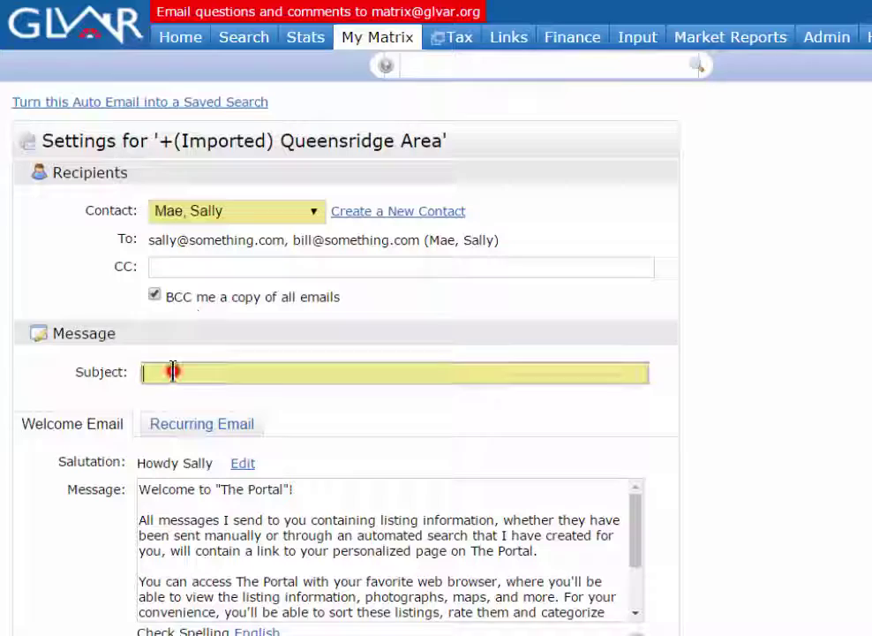
type("Queensridge Area")
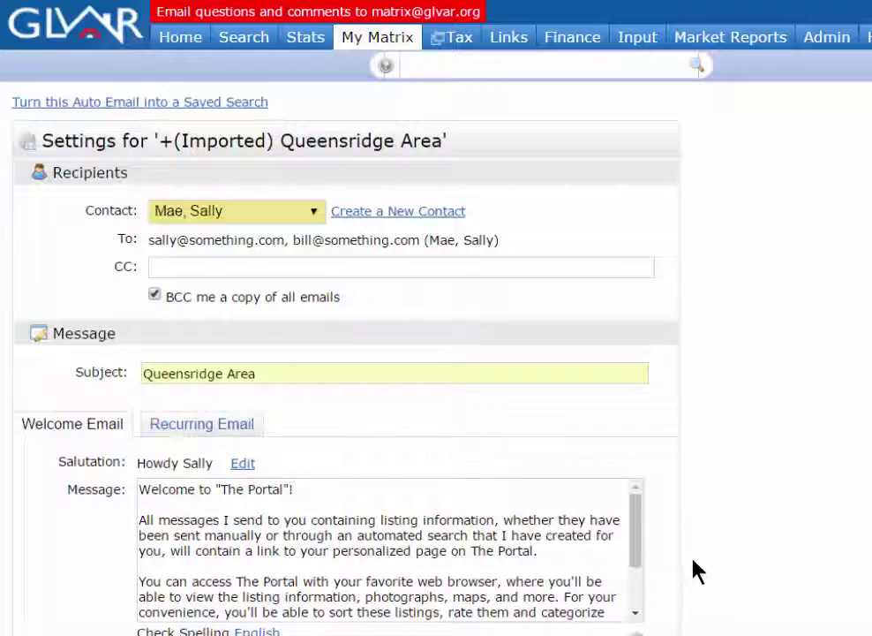
scroll(693, 572, "down", 2)
scroll(694, 572, "down", 2)
scroll(693, 572, "down", 2)
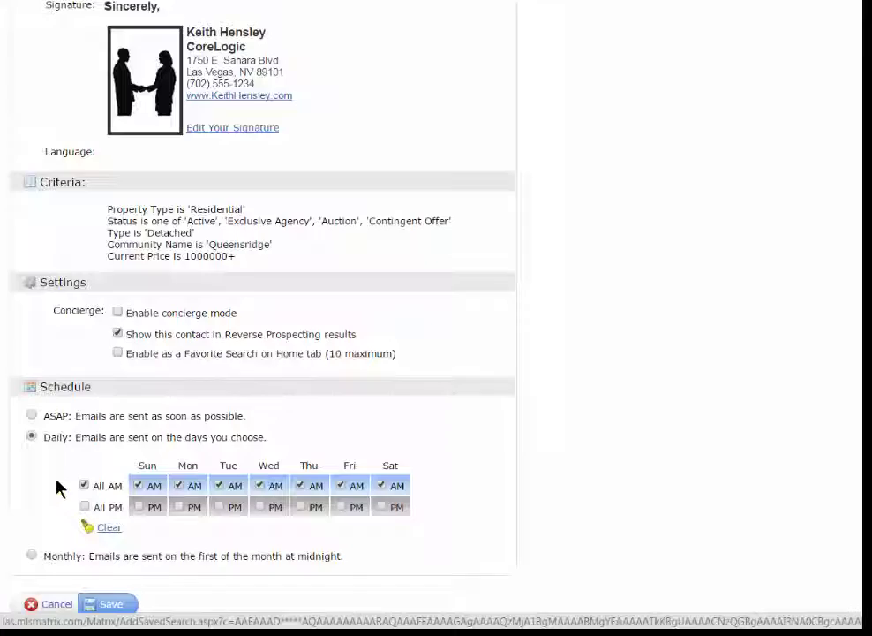
scroll(55, 481, "down", 1)
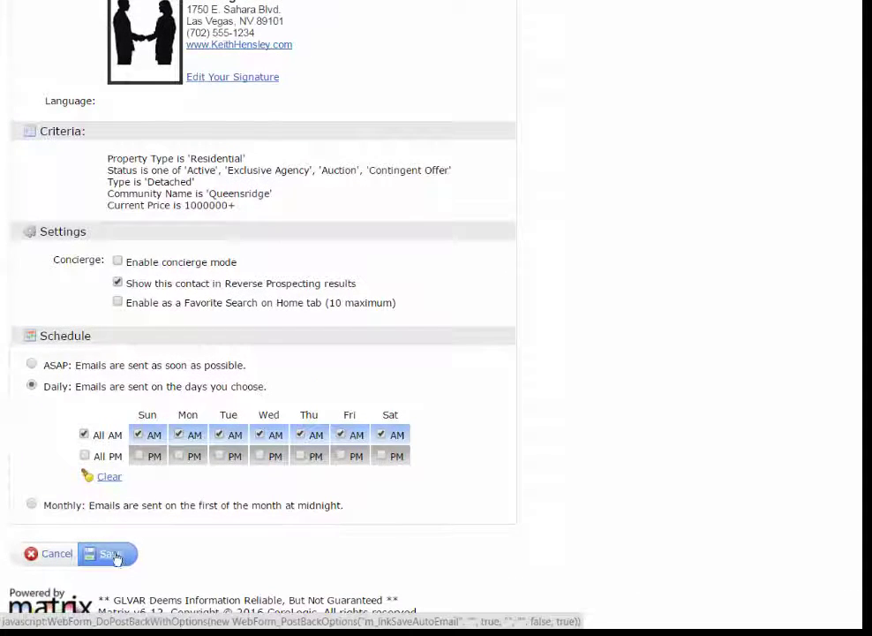
left_click(115, 558)
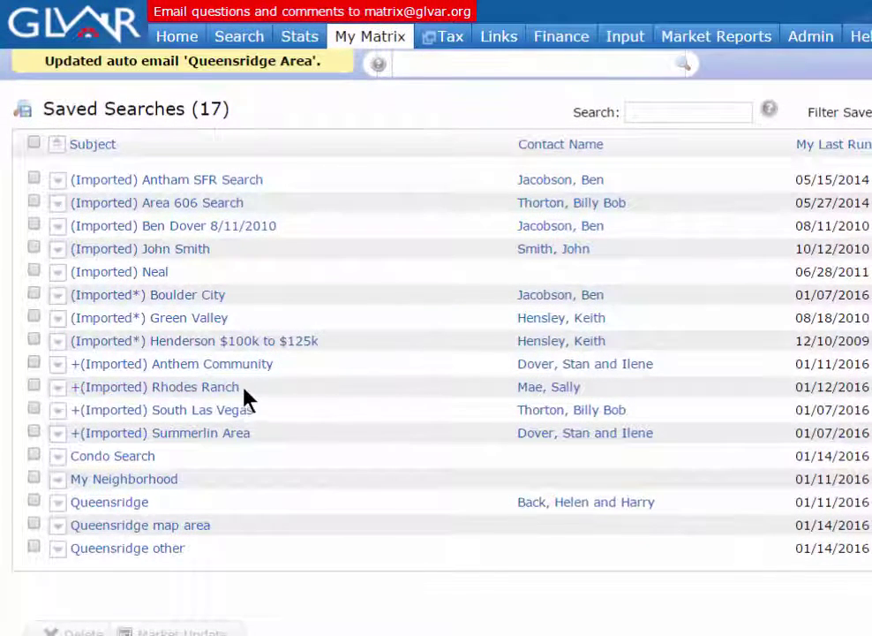
Open the My Matrix Auto Emails list, now showing eight entries including Queensridge Area
left_click(374, 40)
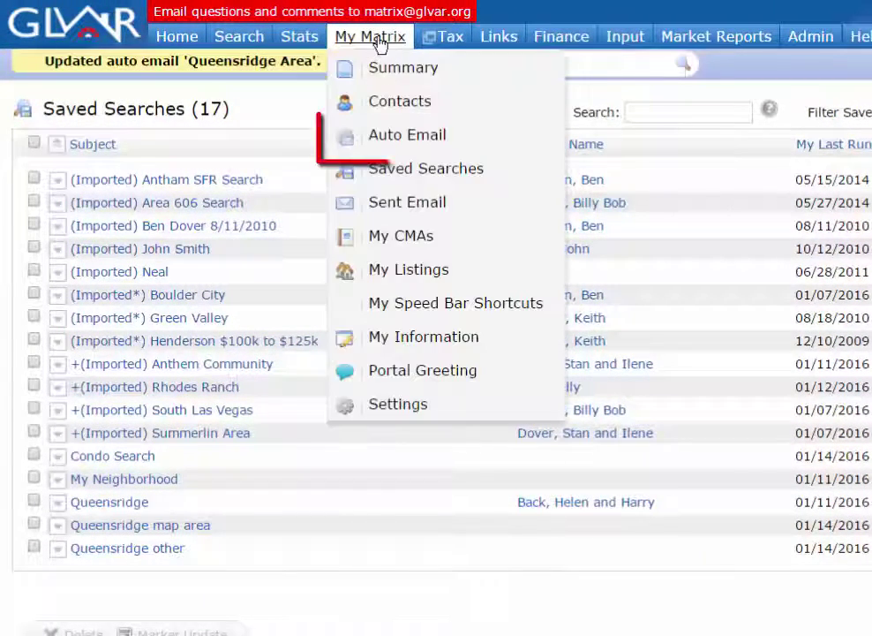
left_click(393, 138)
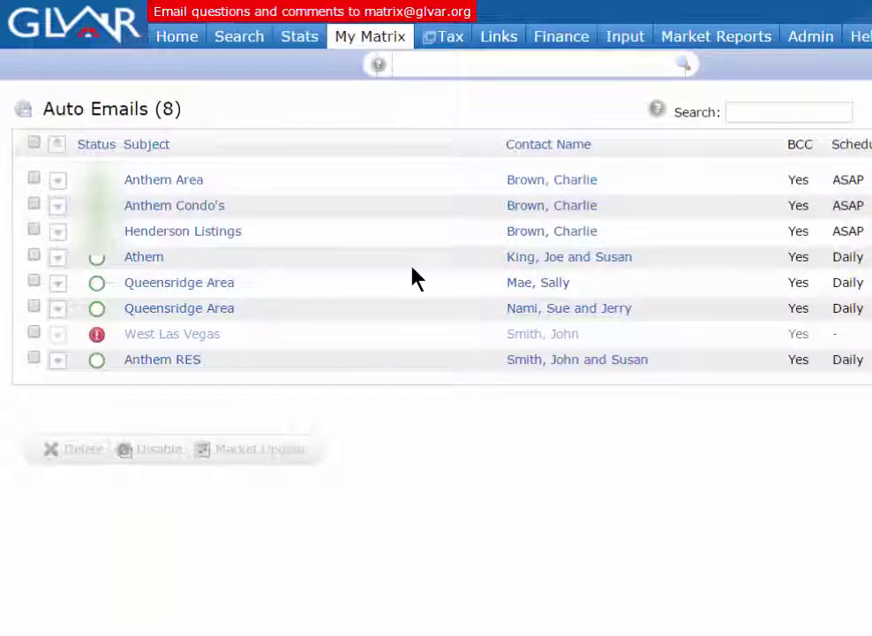
Return to Saved Searches and convert the imported Rhodes Ranch search into an auto email
left_click(372, 39)
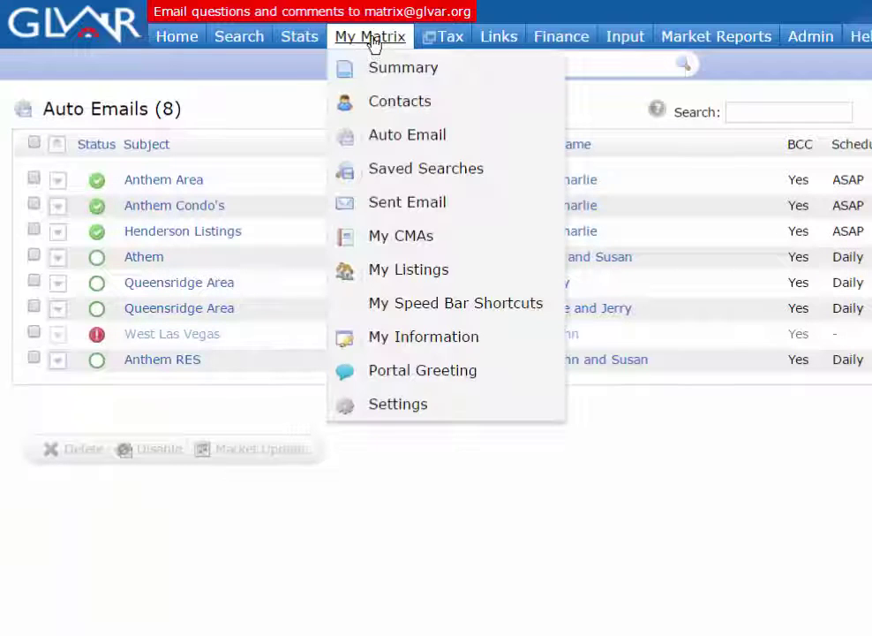
left_click(395, 172)
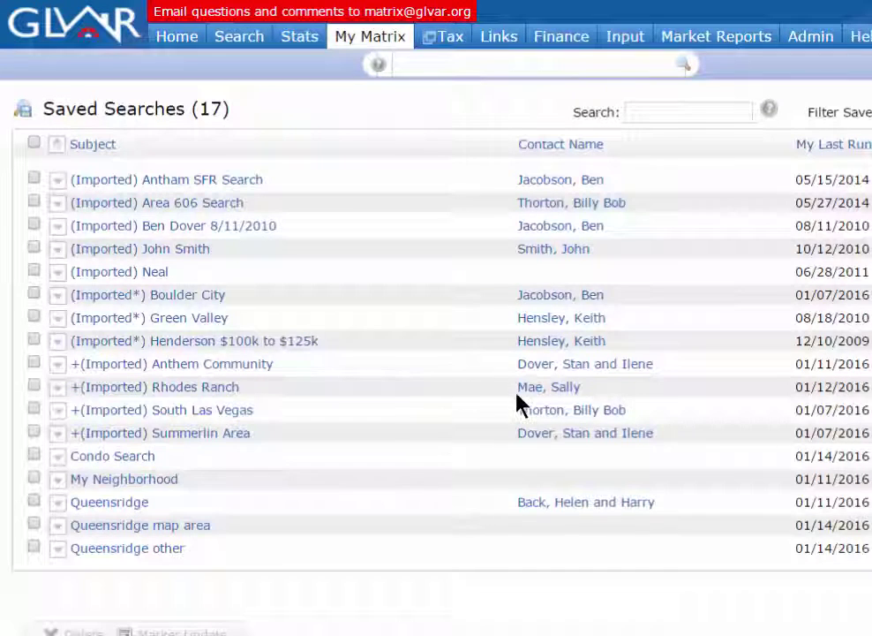
left_click(152, 394)
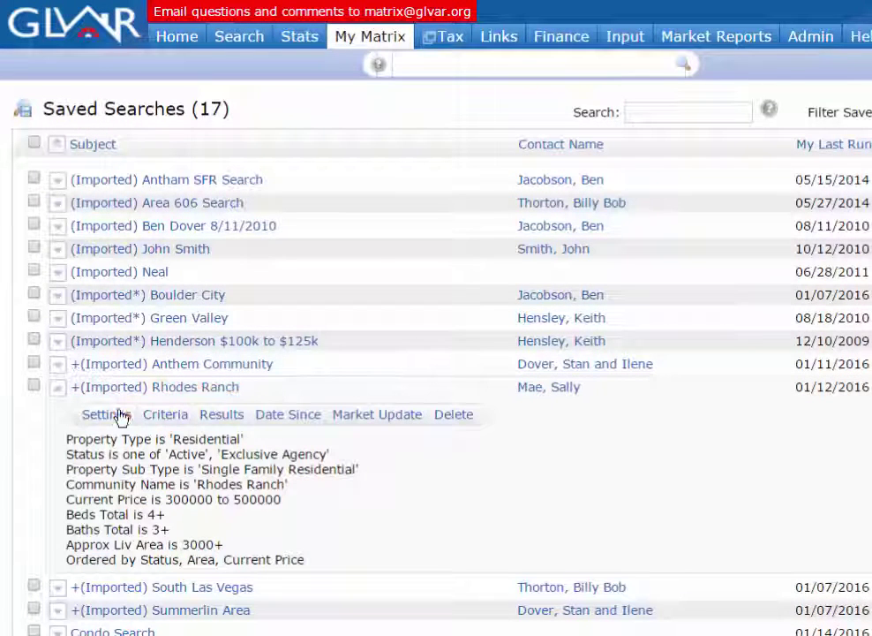
left_click(115, 417)
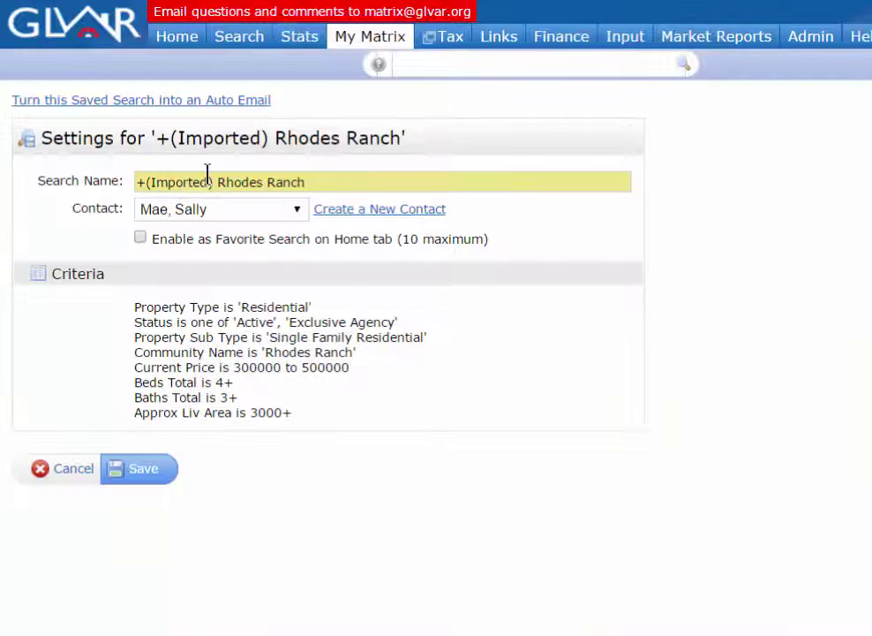
left_click(191, 101)
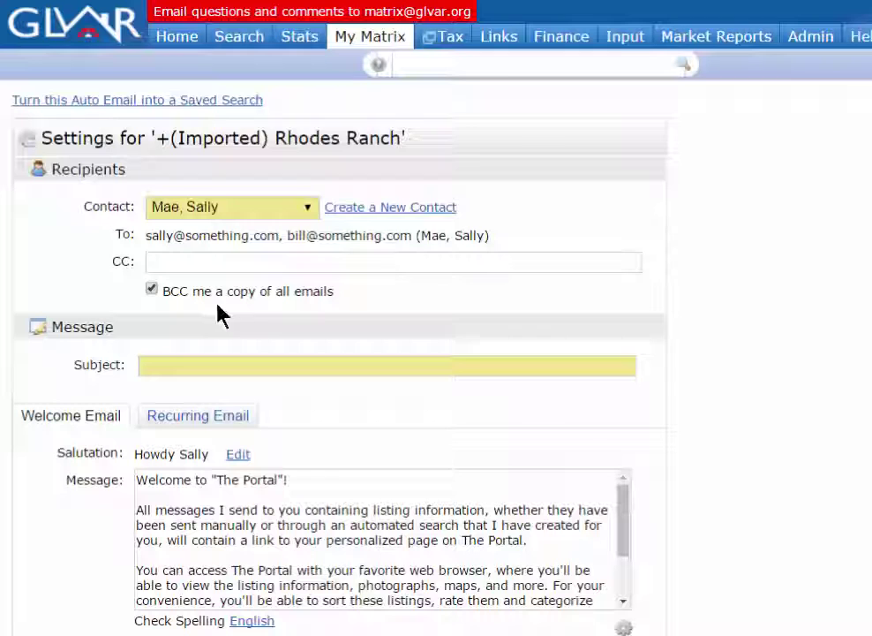
Enter 'Rhodes Ranch' as the auto email subject and save it on the daily schedule
left_click(210, 368)
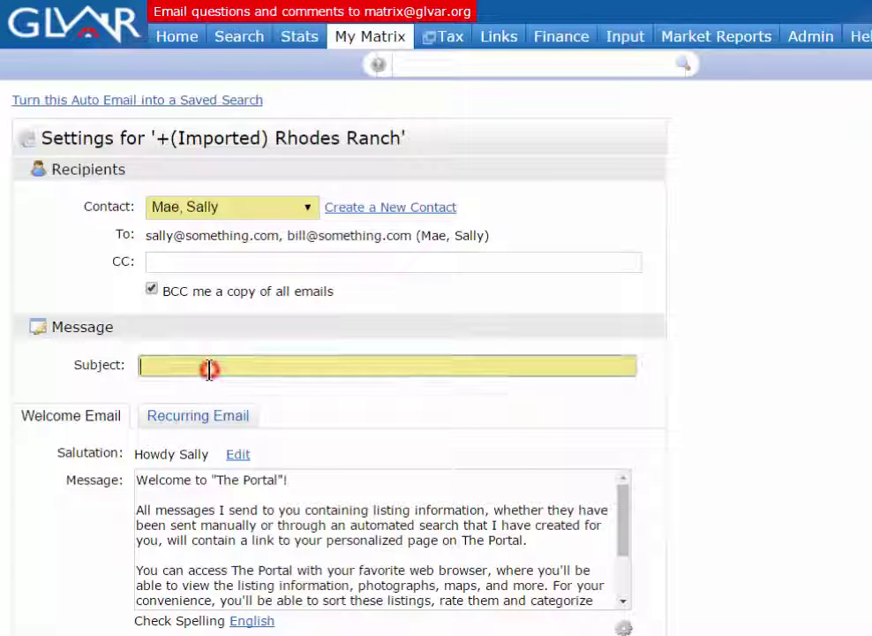
type("Rhodes Ranch")
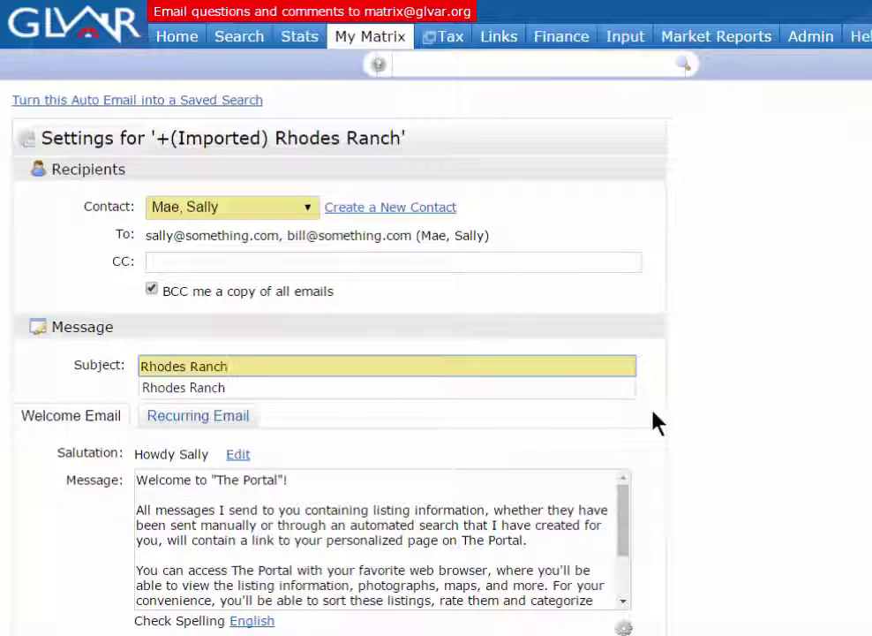
scroll(718, 418, "down", 1)
scroll(718, 418, "down", 1)
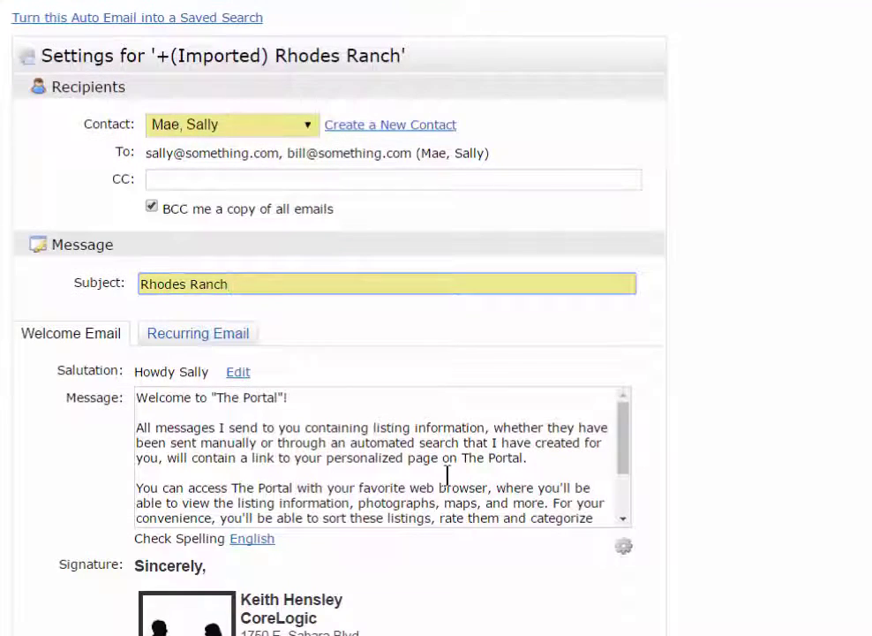
scroll(693, 545, "down", 6)
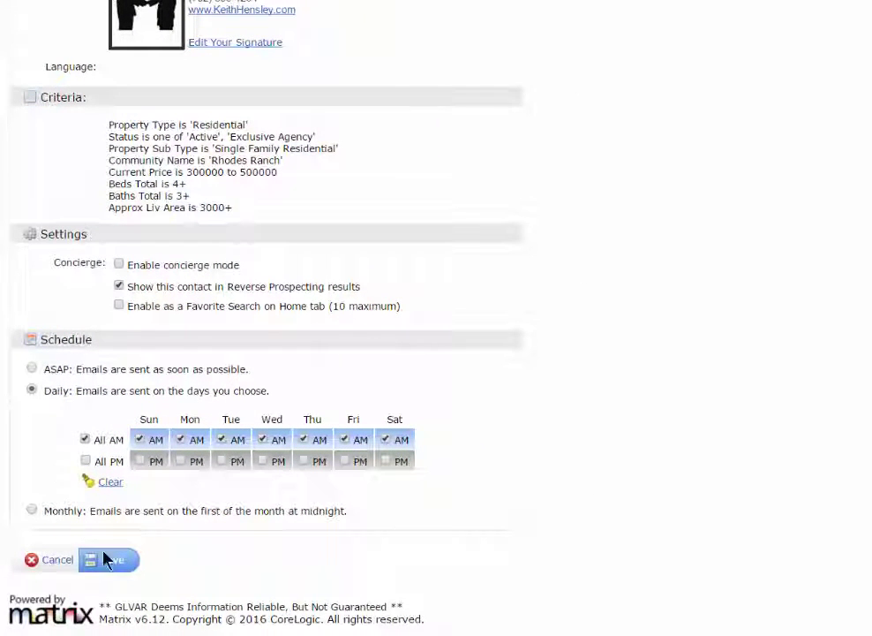
left_click(112, 561)
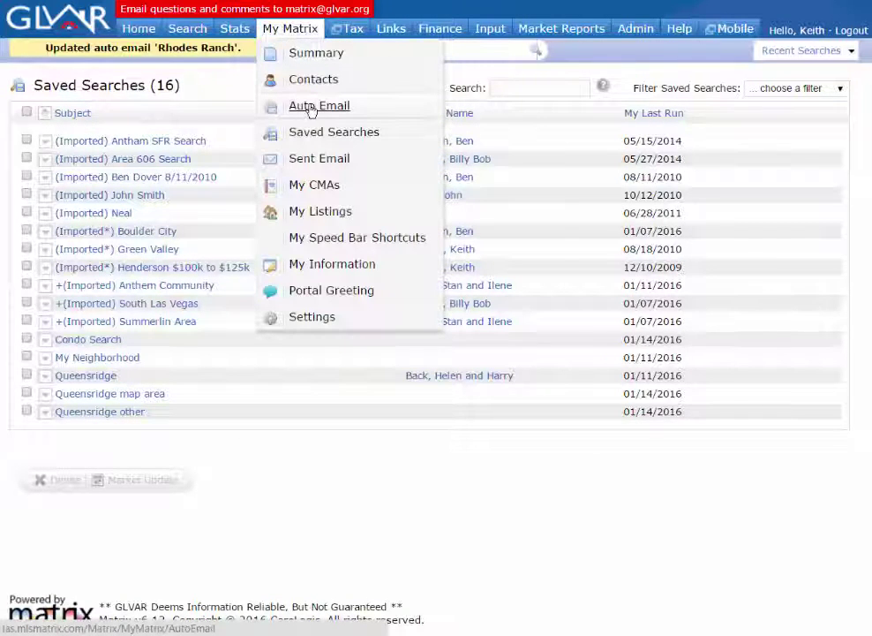
mouse_move(289, 28)
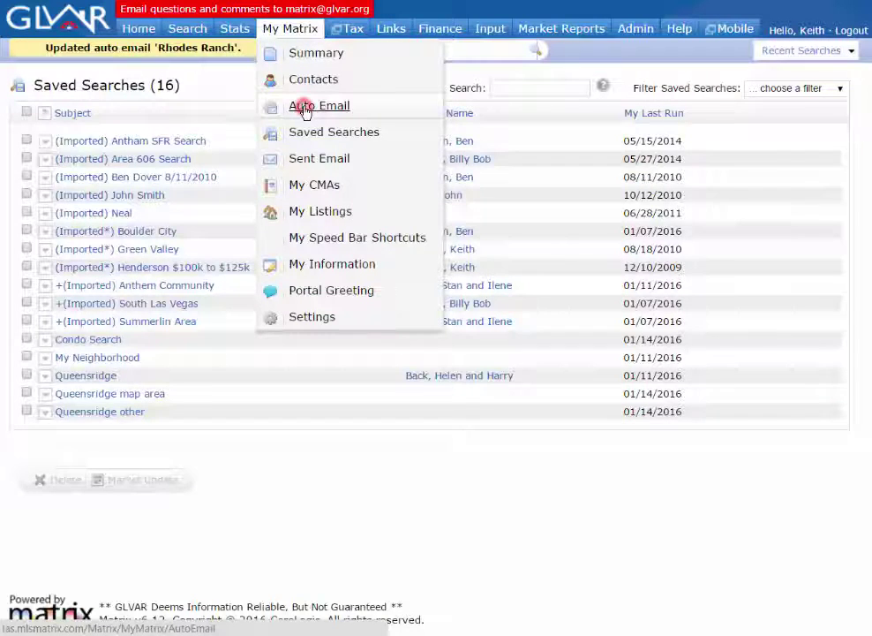
Open the Auto Emails list, now showing nine entries with Rhodes Ranch added
left_click(304, 109)
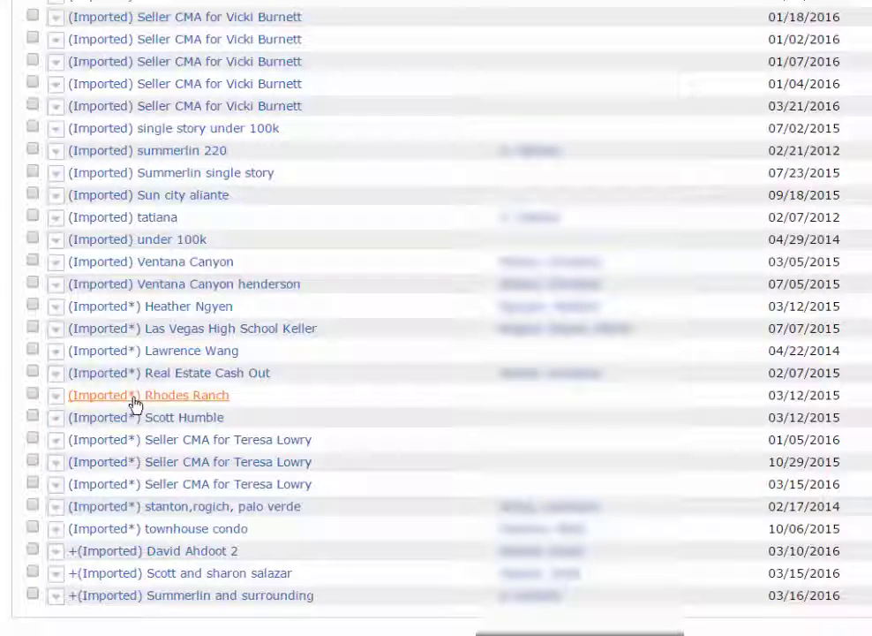
Expand the asterisked (Imported*) Rhodes Ranch search to show its residential rental criteria
left_click(181, 396)
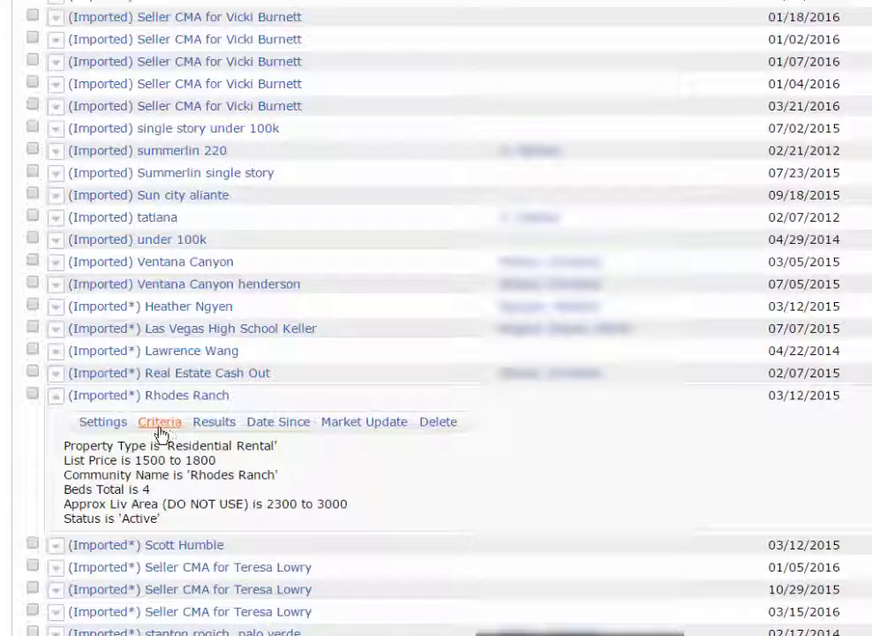
Replace the deprecated living-area criterion with Approx Living Area 2300-3000 on Rhodes Ranch
left_click(161, 428)
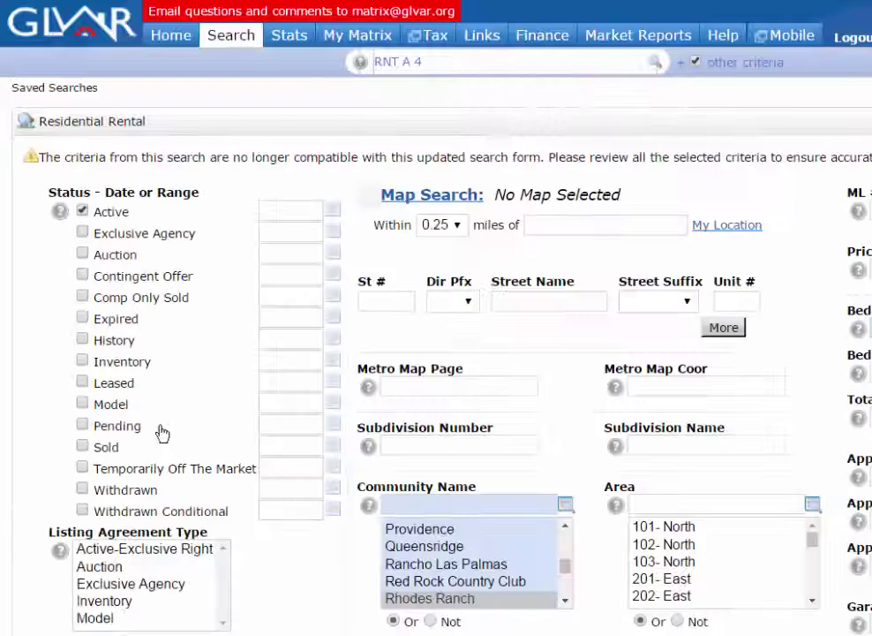
scroll(307, 568, "down", 5)
scroll(291, 495, "down", 5)
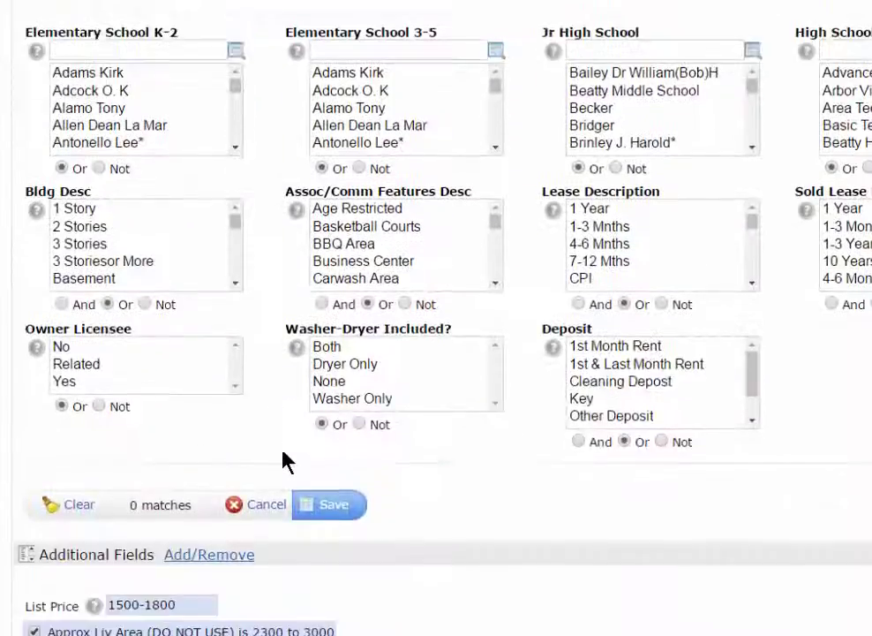
scroll(291, 512, "down", 2)
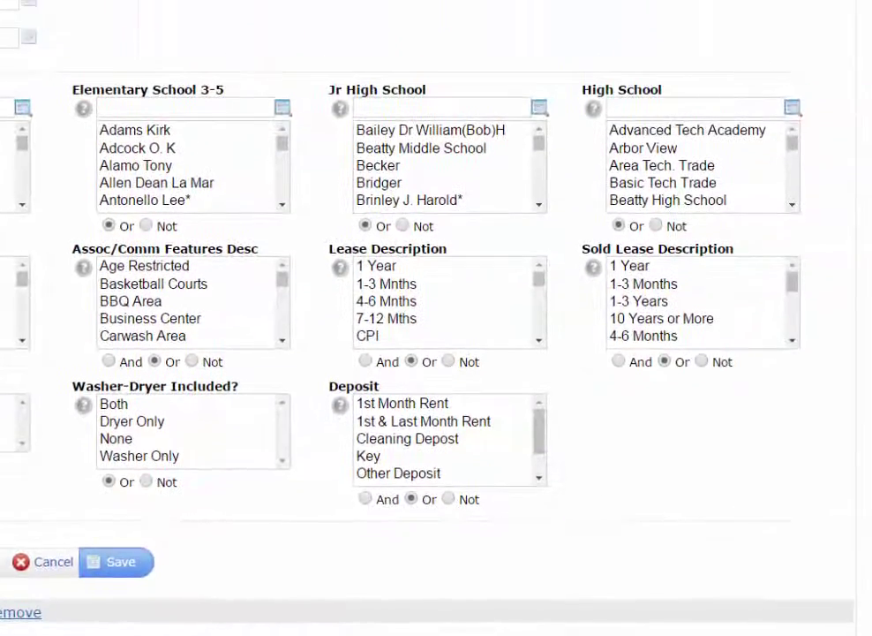
scroll(252, 629, "up", 10)
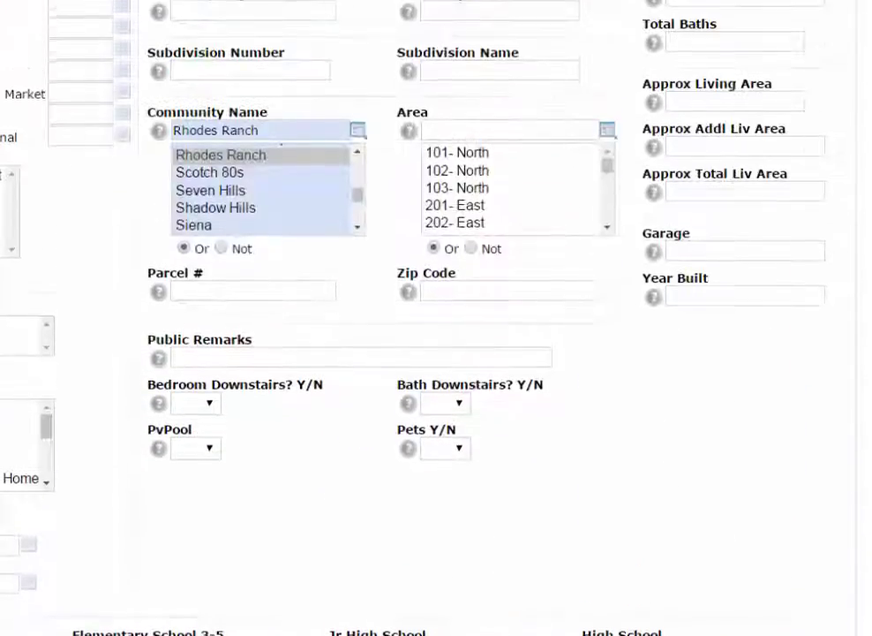
left_click(669, 323)
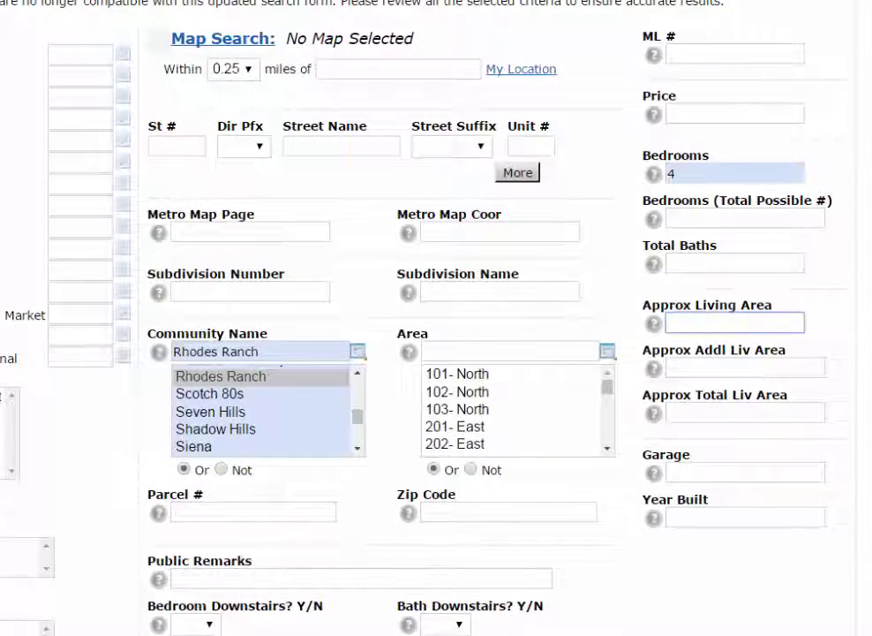
type("230")
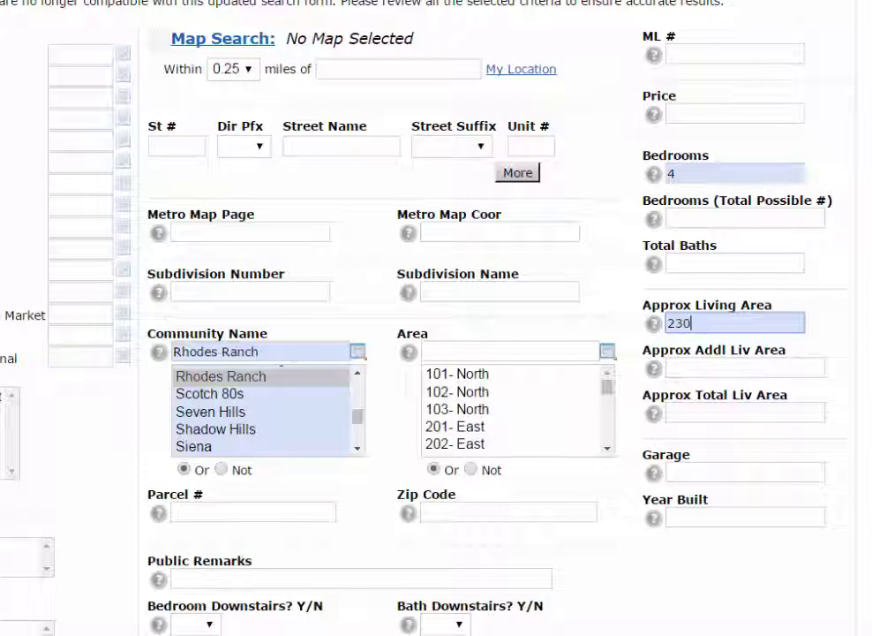
type("0-3")
type("000")
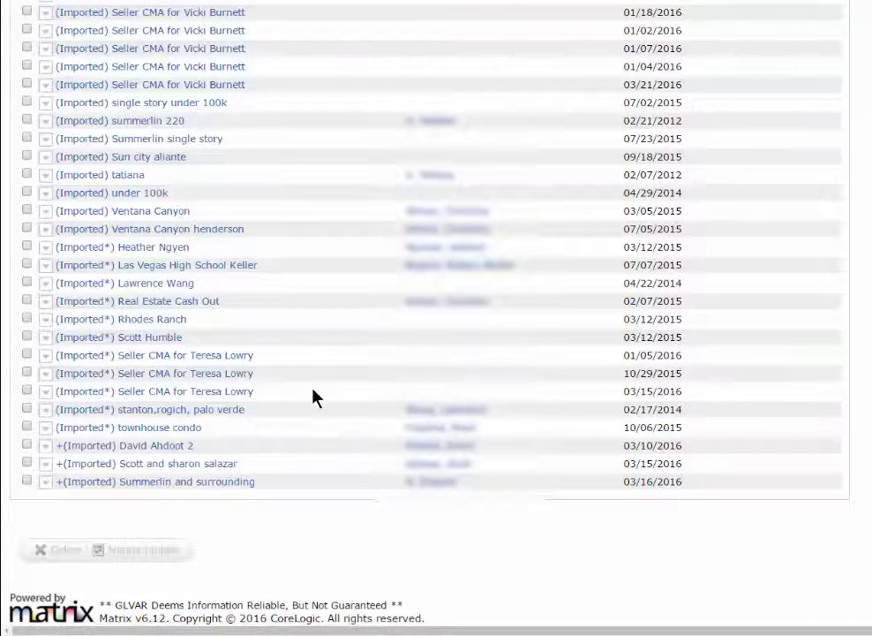
Scroll through the saved searches list to review the imported searches
scroll(313, 397, "up", 2)
scroll(313, 397, "up", 2)
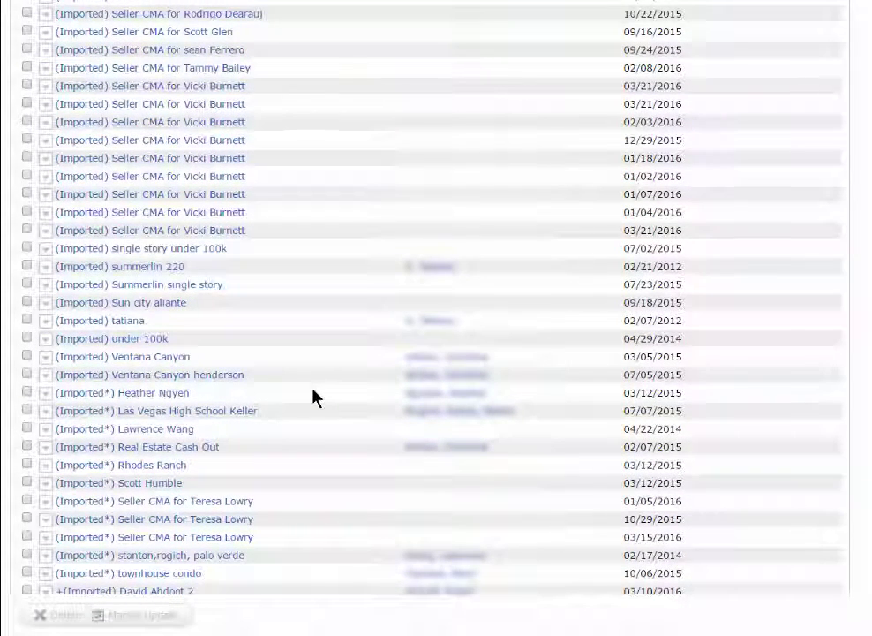
scroll(314, 398, "down", 2)
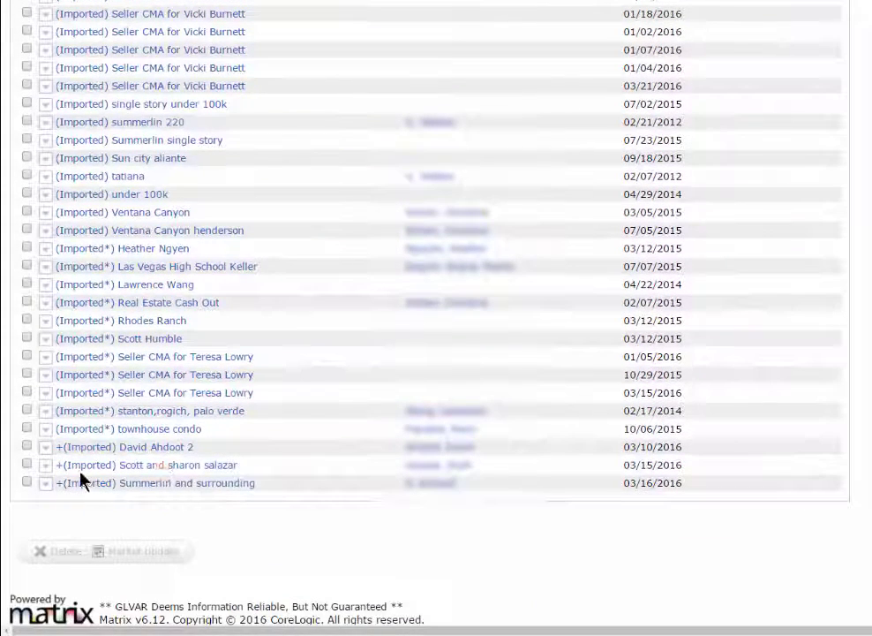